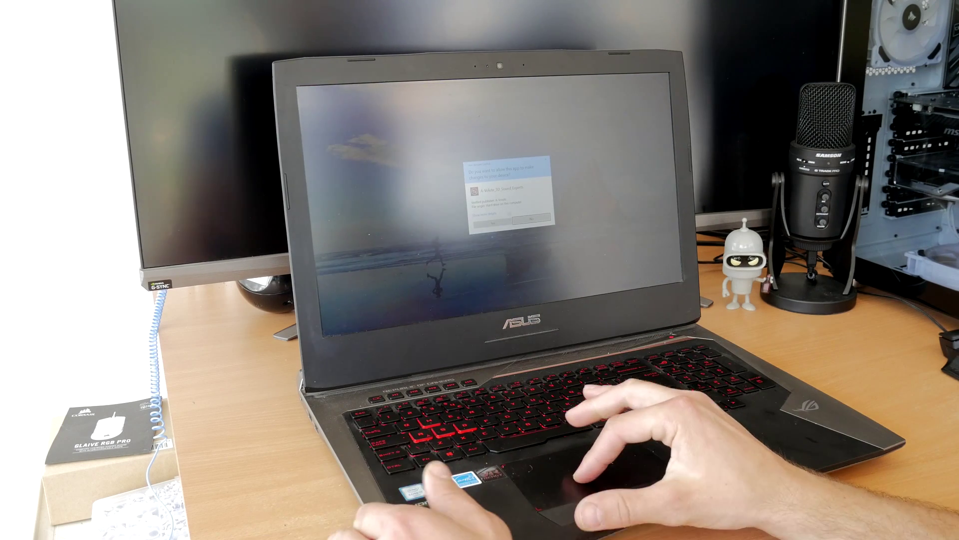
Open a maximized File Explorer window and go to This PC.
key(Return)
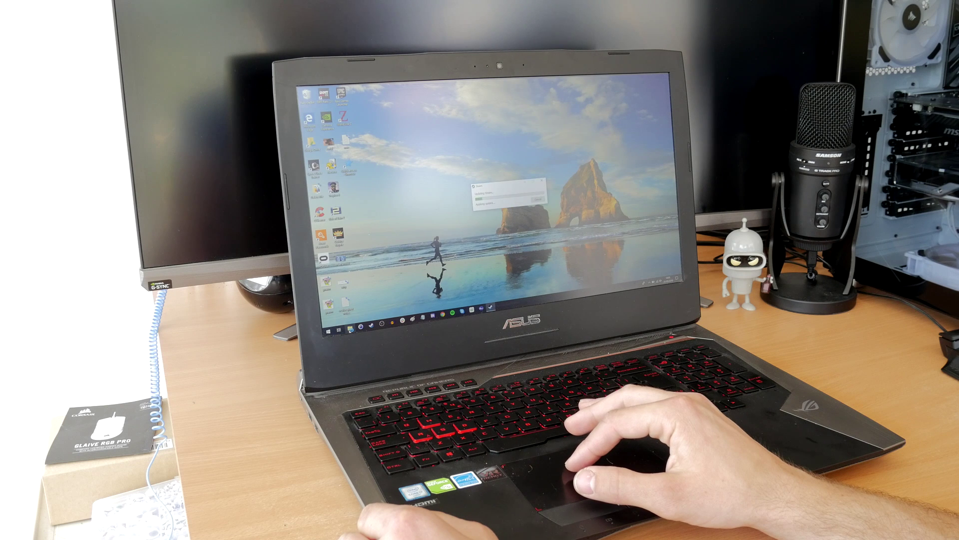
click(350, 329)
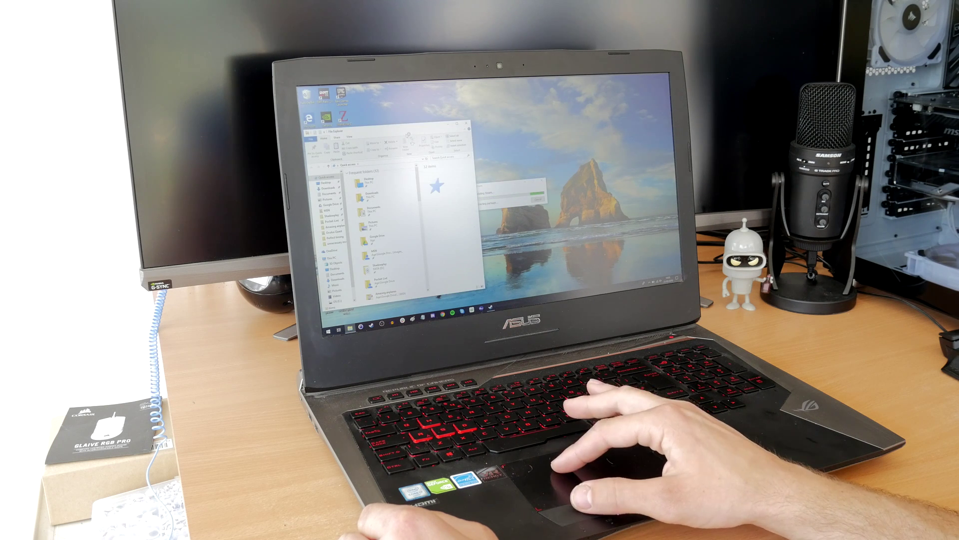
double_click(437, 125)
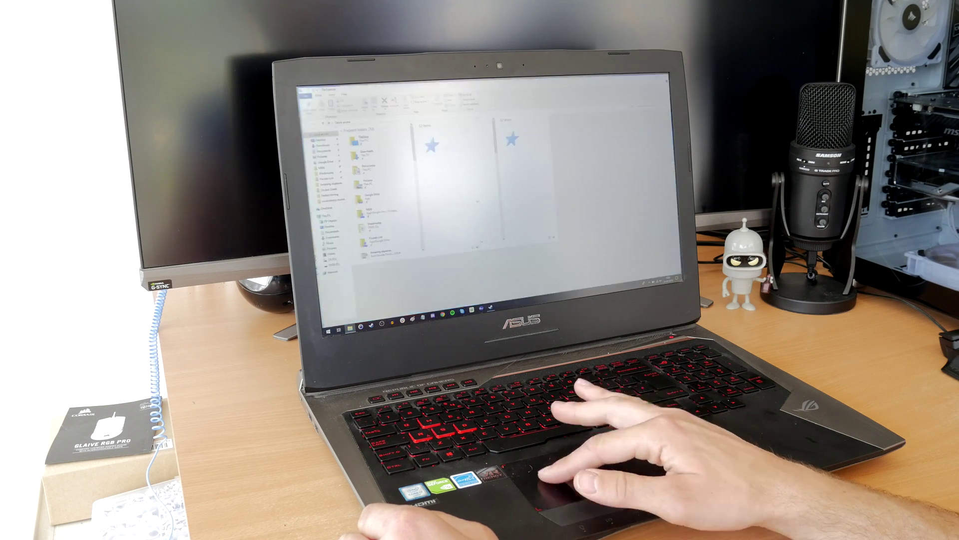
click(324, 215)
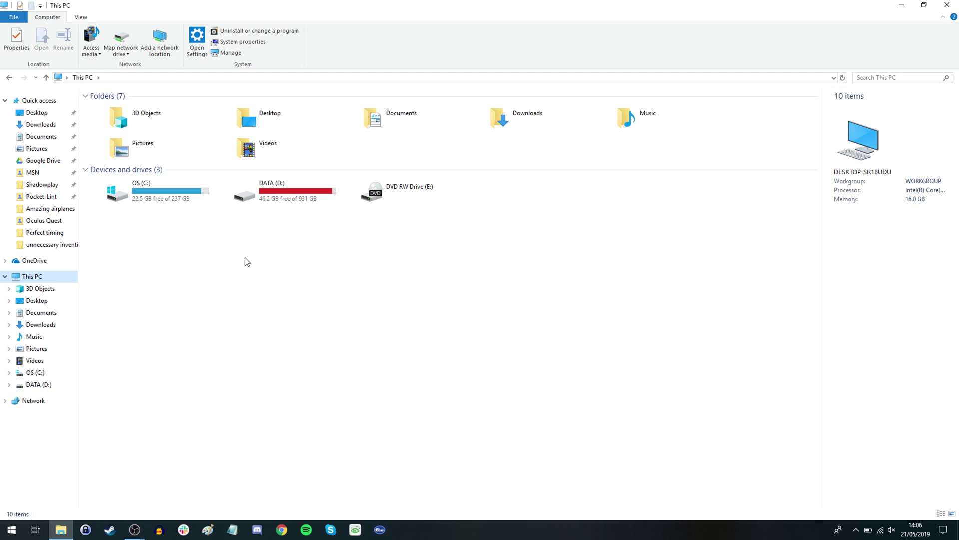
Open Computer Management from This PC and show Disk Management under Storage.
click(82, 17)
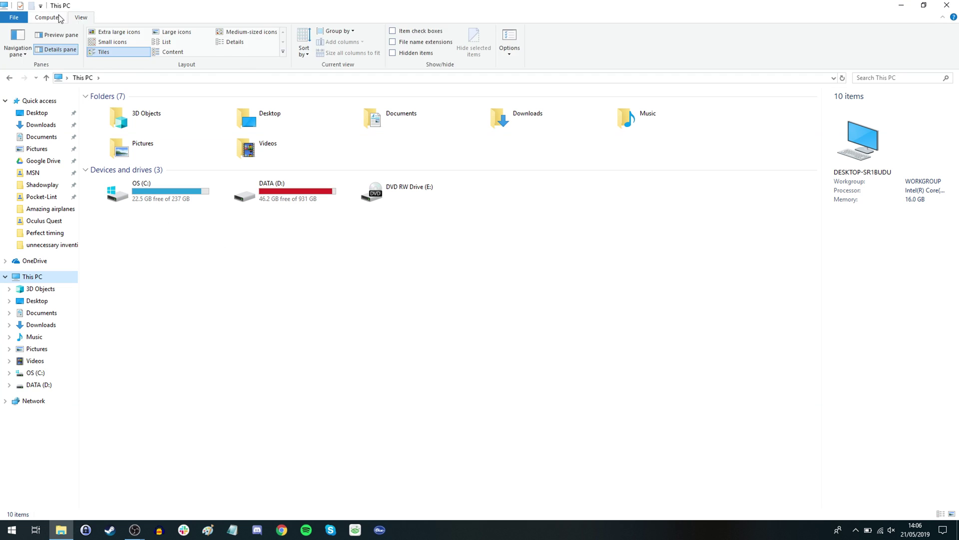
click(57, 18)
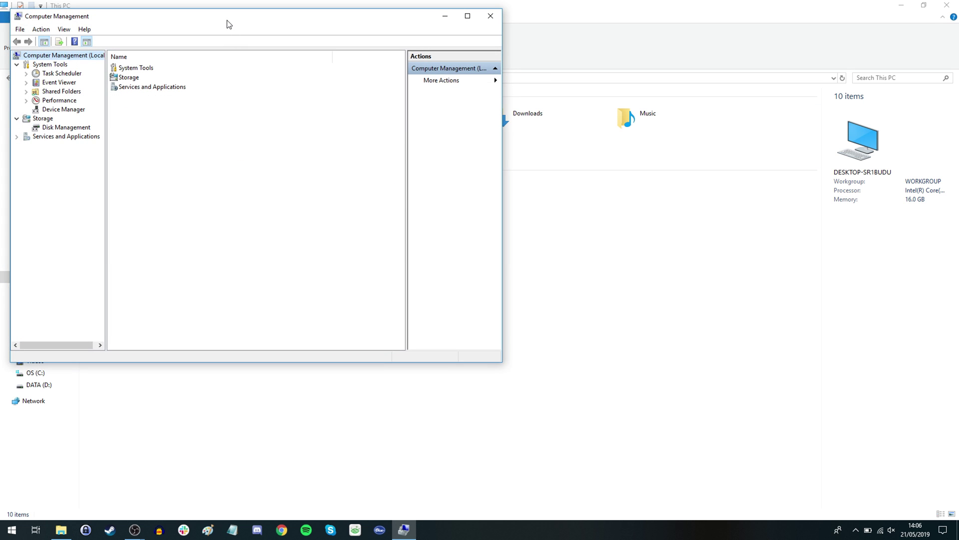
drag(227, 20, 460, 101)
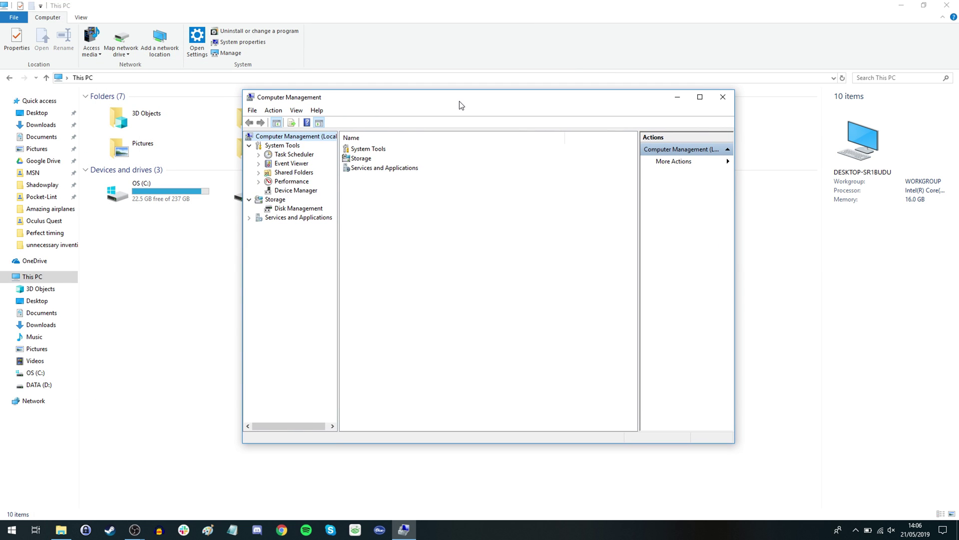
click(299, 208)
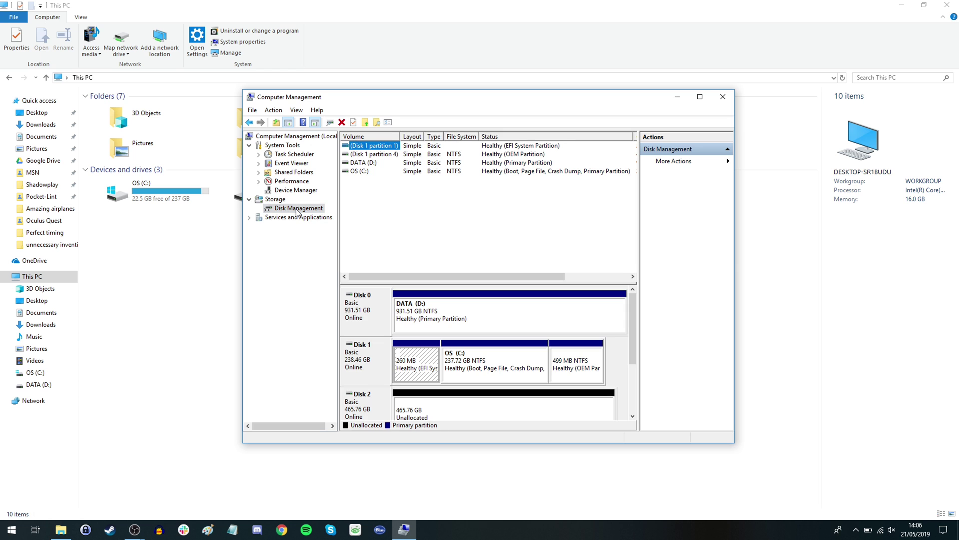
Search Windows for "disk manag", open Create and format hard disk partitions, and maximize the disk management window.
key(super)
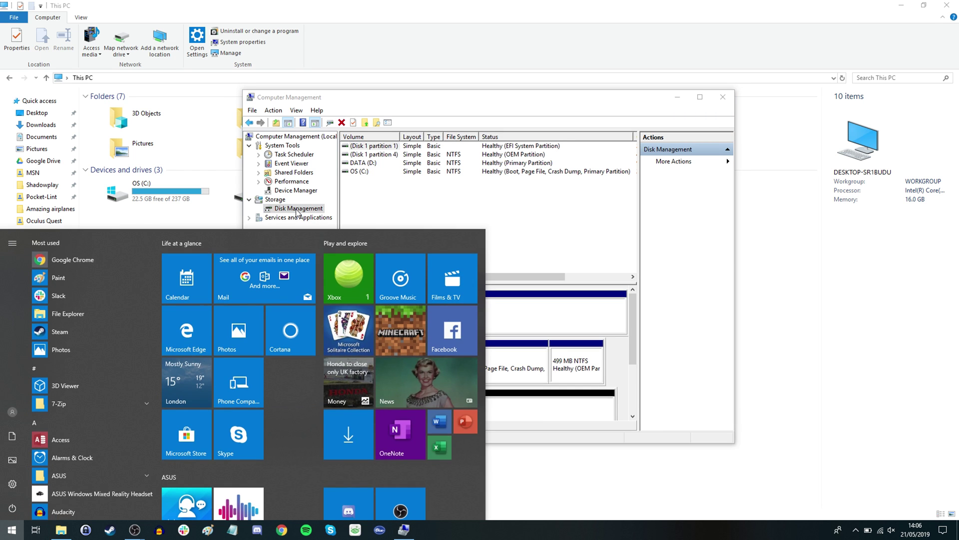
text(disl)
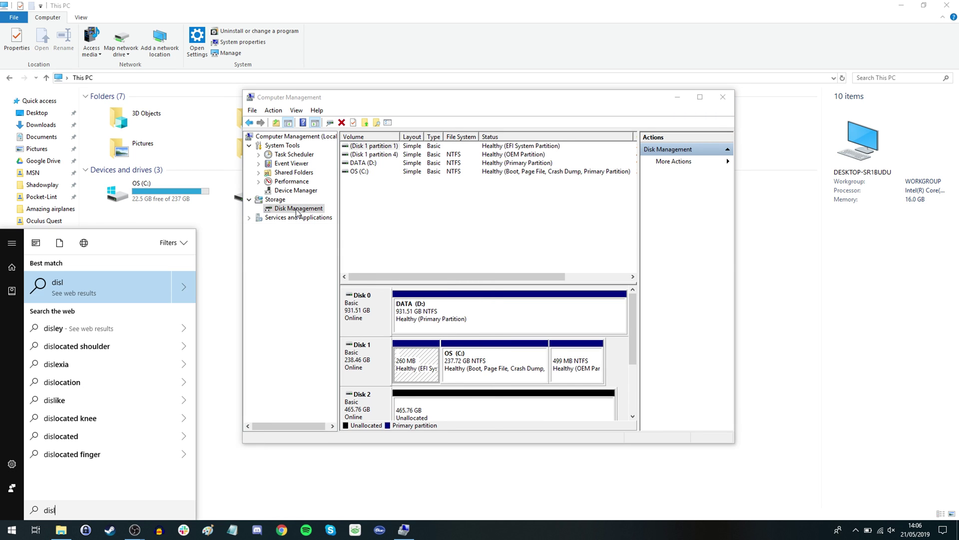
key(BackSpace)
text(k ma)
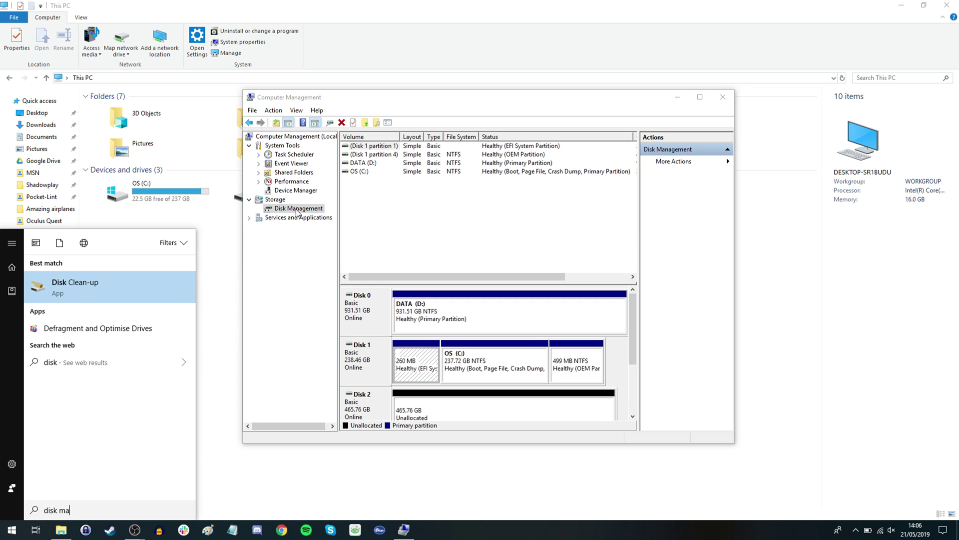
text(nag)
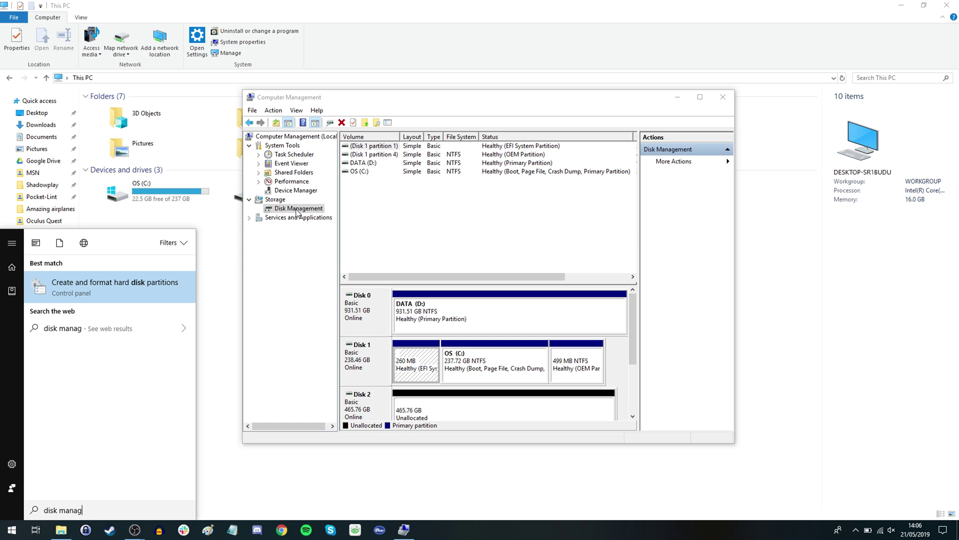
click(97, 289)
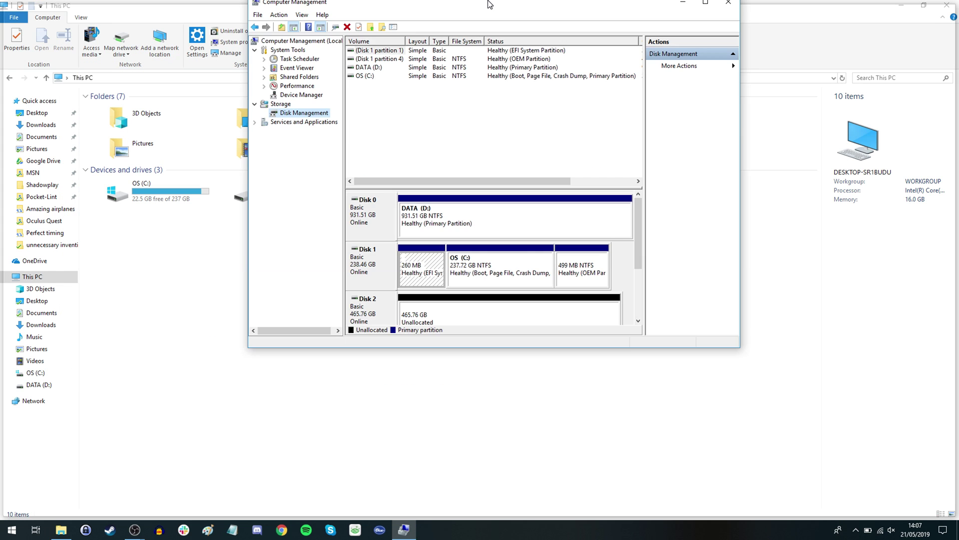
drag(350, 33, 519, 118)
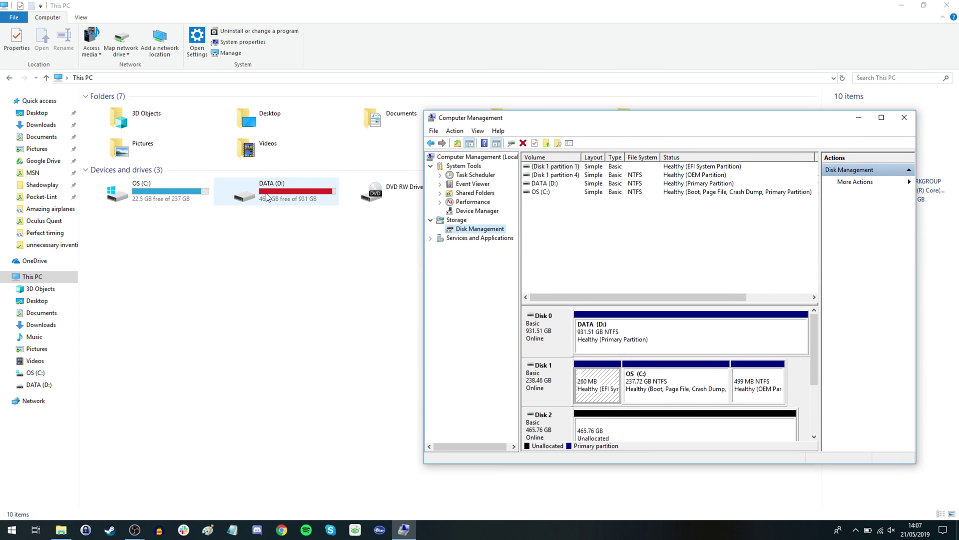
drag(611, 129, 444, 1)
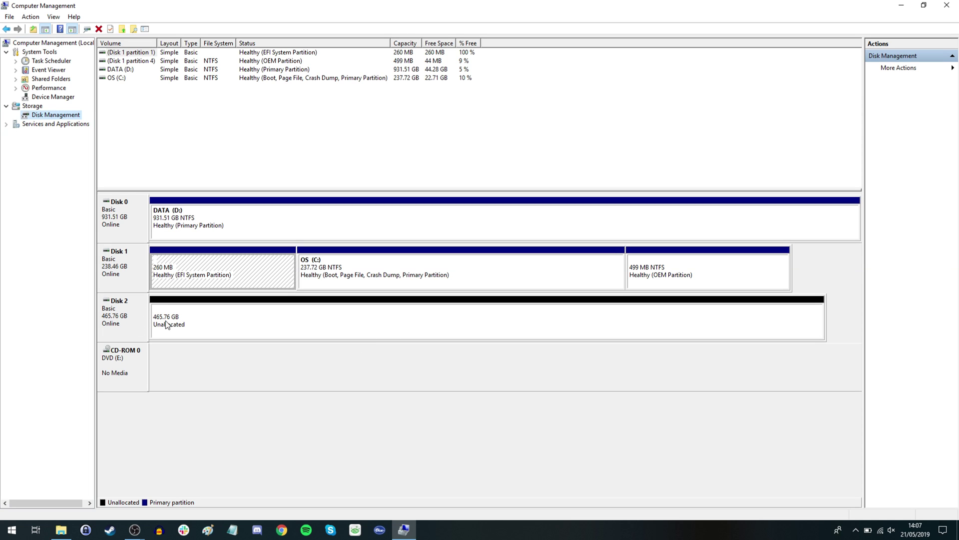
Create a simple volume on Disk 2's unallocated space with drive letter F, NTFS, default allocation unit size, label New Volume and quick format.
click(133, 325)
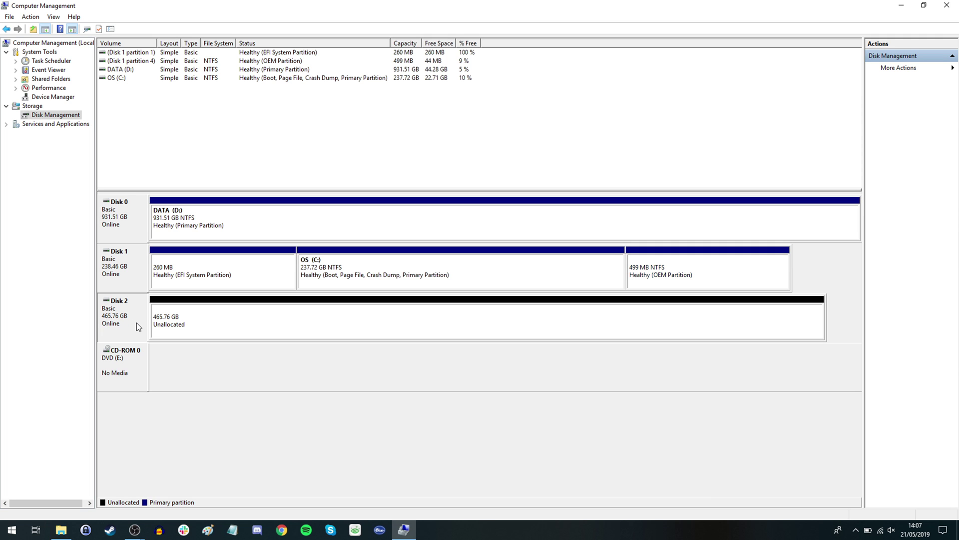
right_click(182, 328)
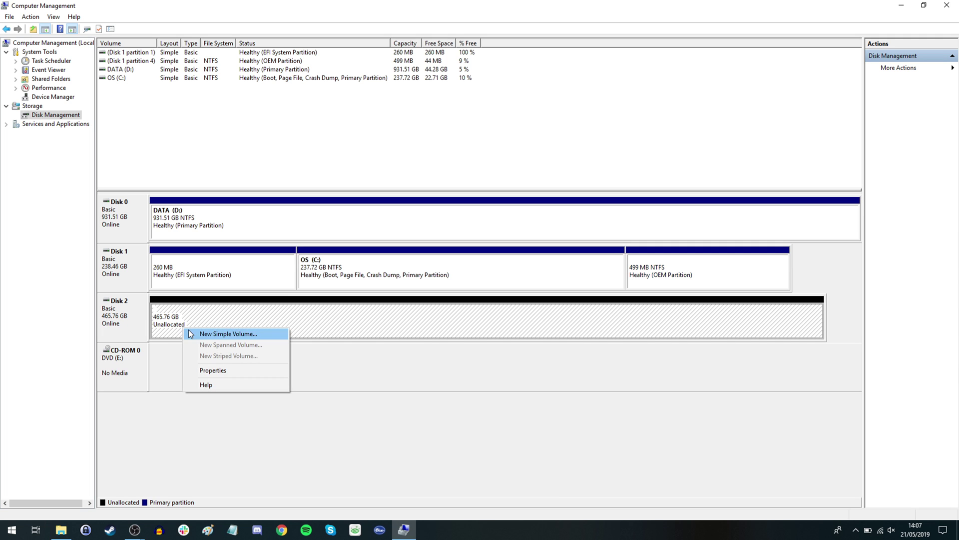
click(209, 334)
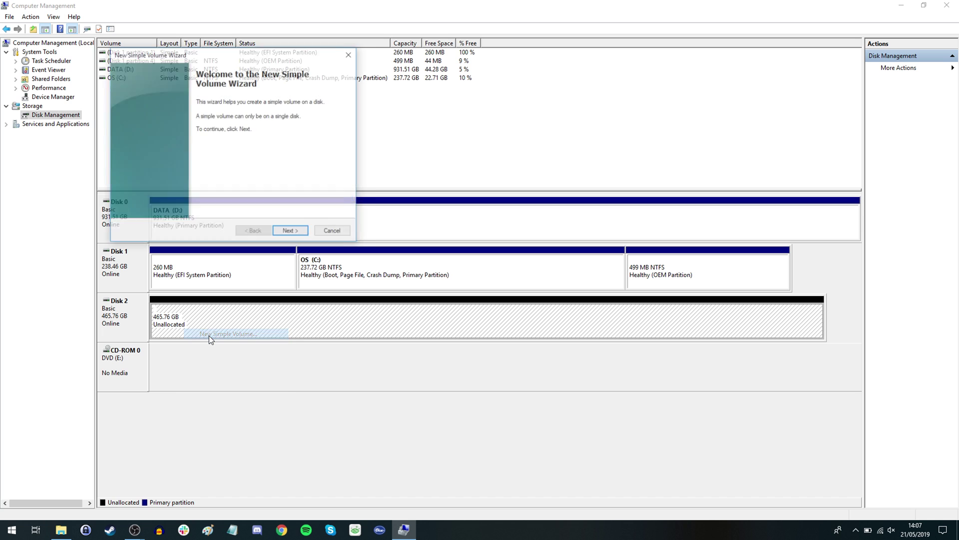
click(289, 231)
click(289, 231)
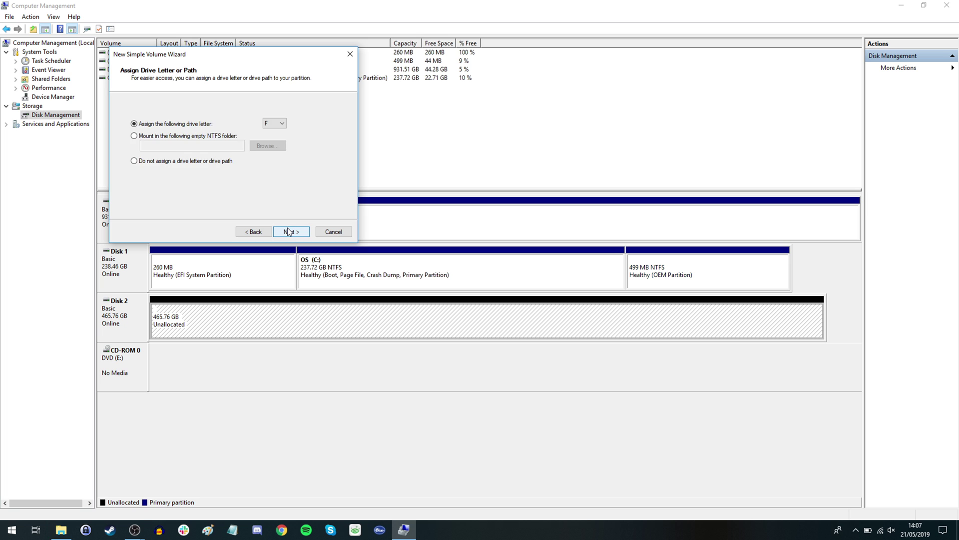
click(288, 232)
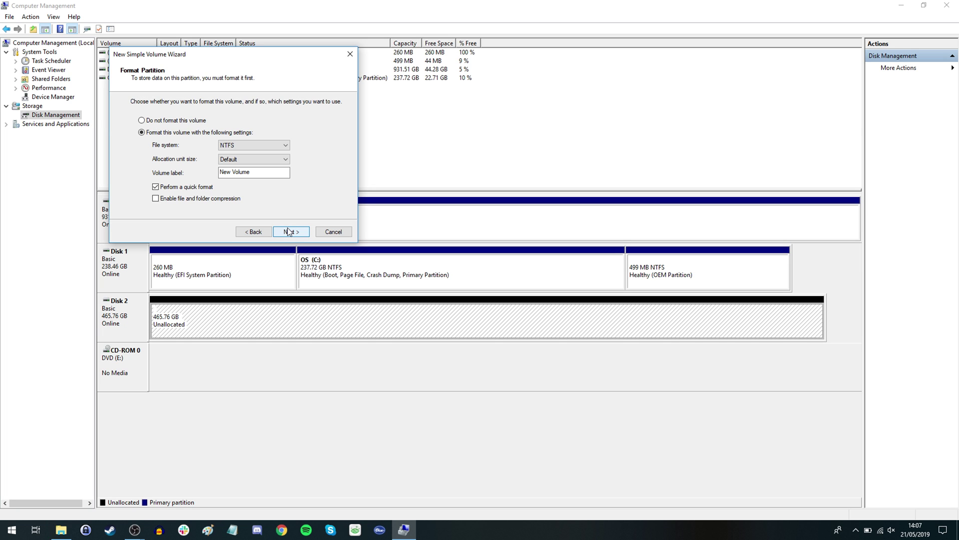
click(289, 232)
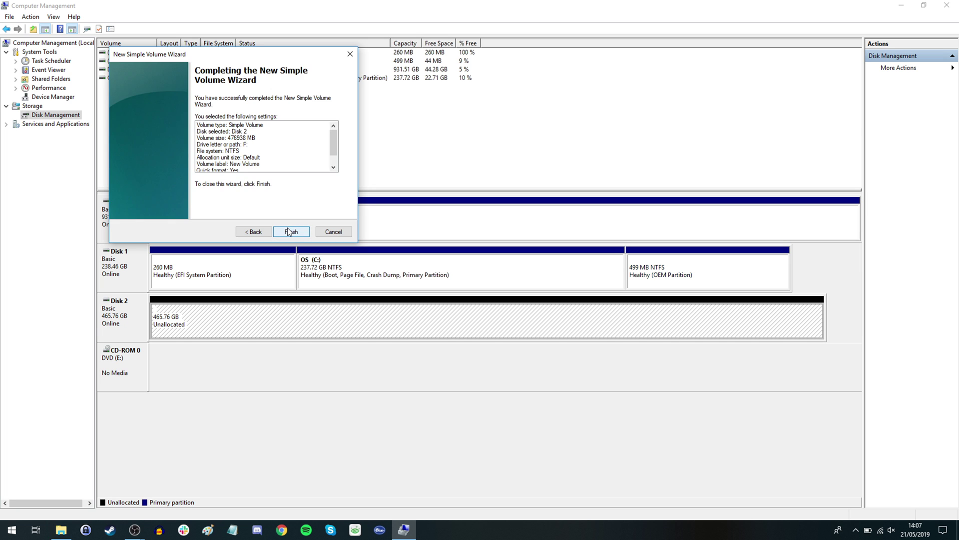
click(290, 232)
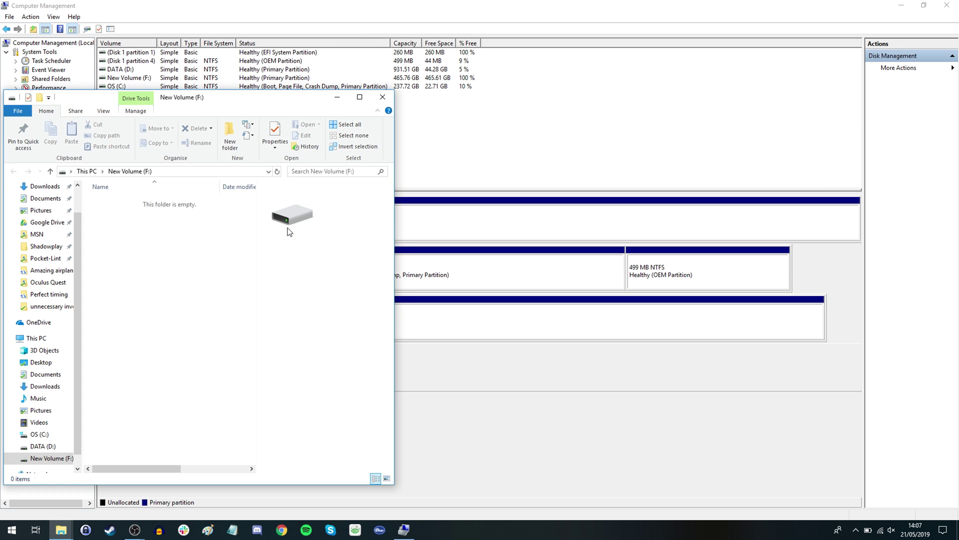
Go to This PC in the new volume's window and rename the New Volume (F:) drive as "Samsung Evo 970".
drag(193, 105, 509, 10)
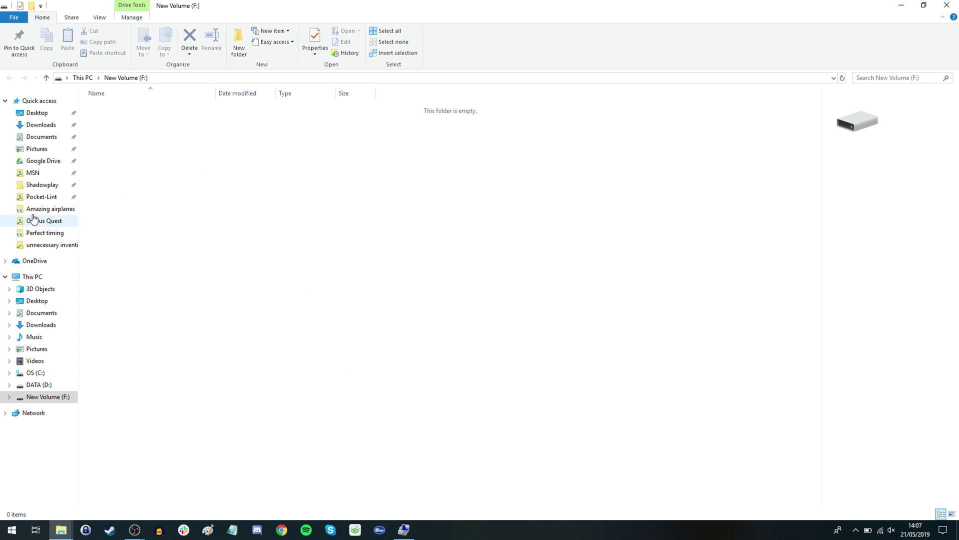
click(34, 276)
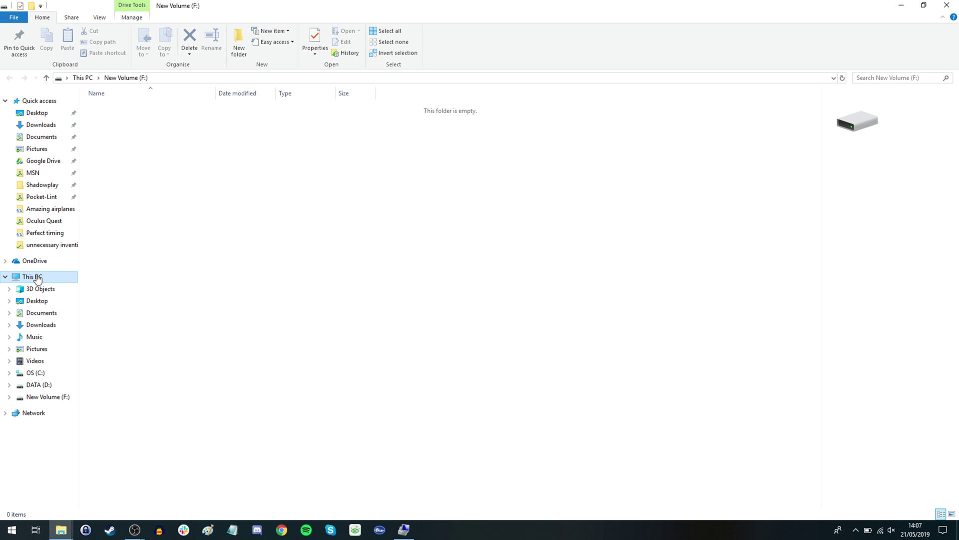
click(543, 203)
right_click(545, 207)
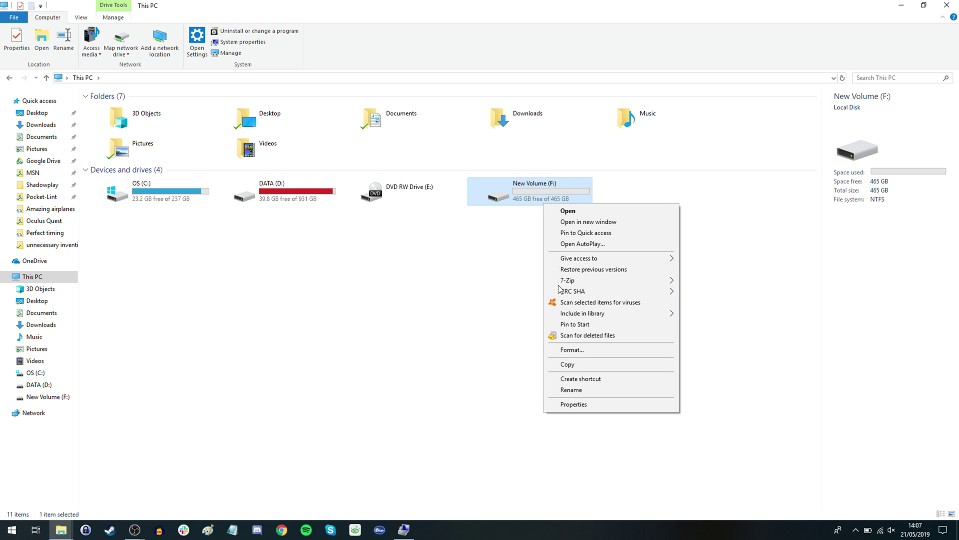
click(572, 390)
text(S)
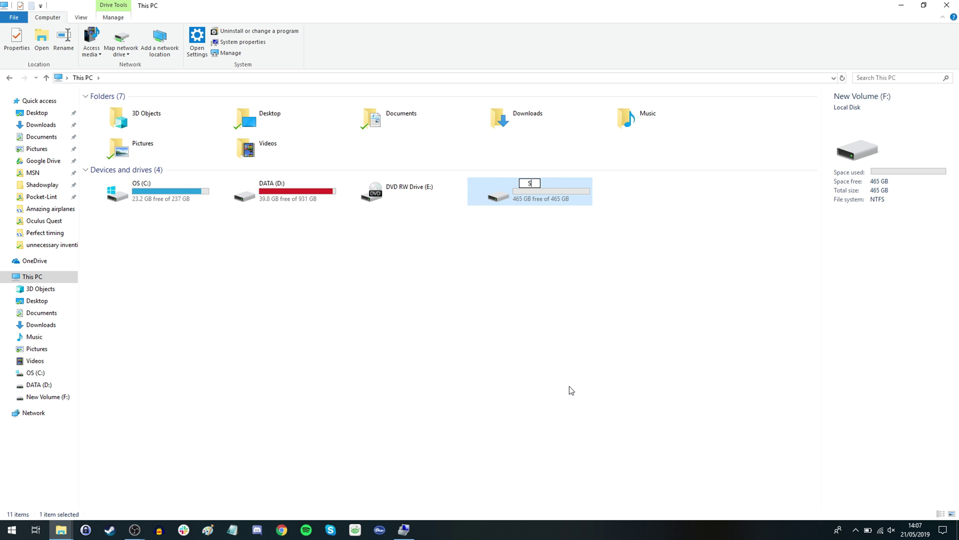
text(amsung Evo 070)
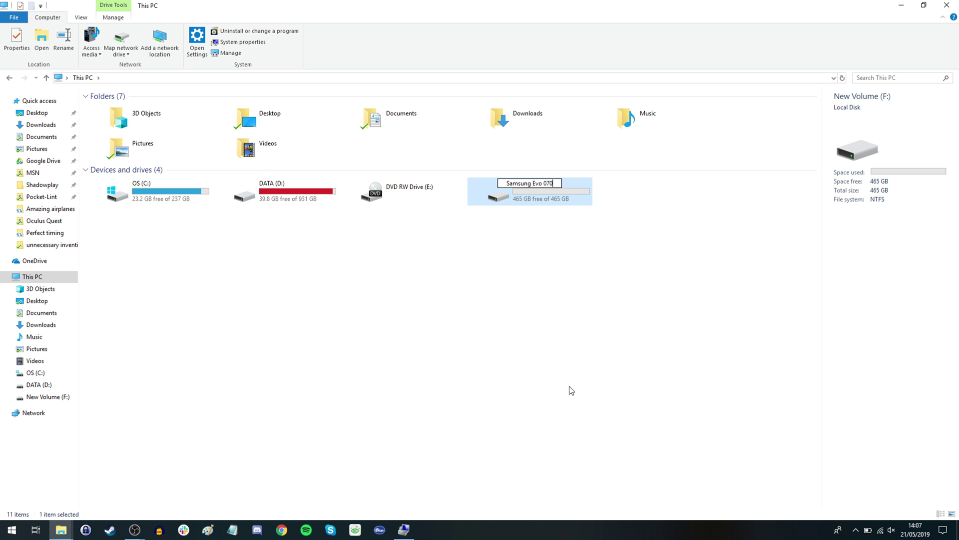
key(BackSpace)
key(BackSpace)
key(BackSpace)
text(970)
key(Return)
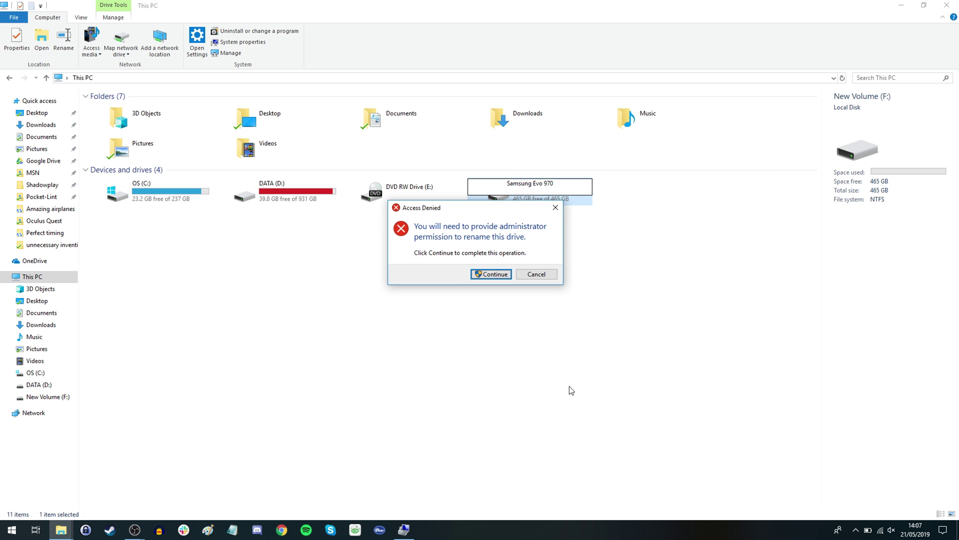